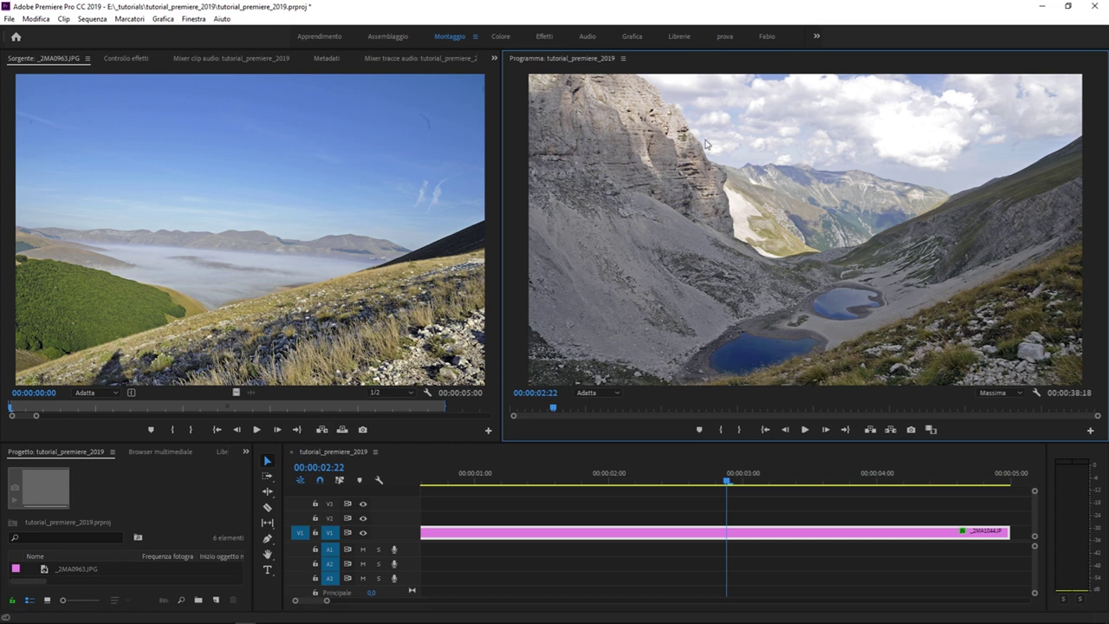
Switch to the Colore workspace and open Lumetri Color's Curve section, briefly expanding Curve RGB
click(503, 39)
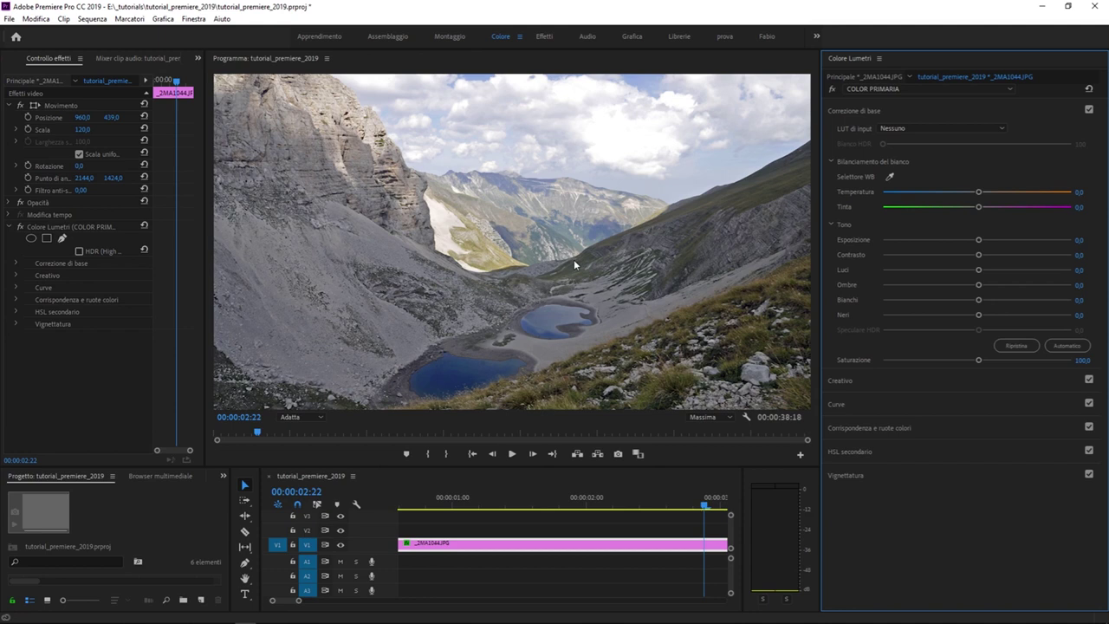
click(866, 404)
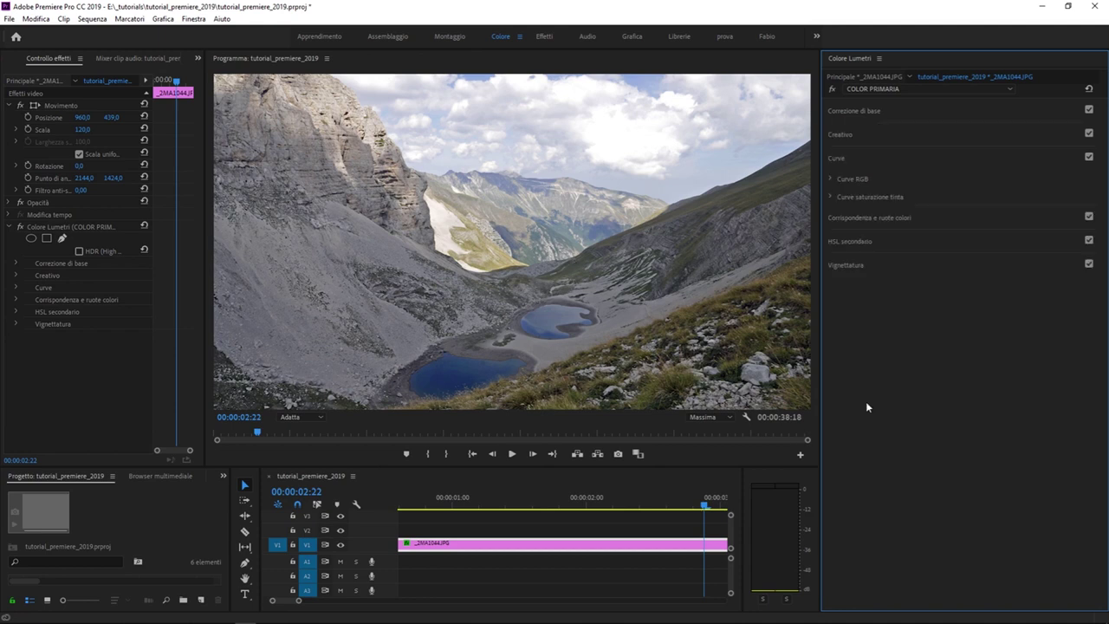
click(830, 180)
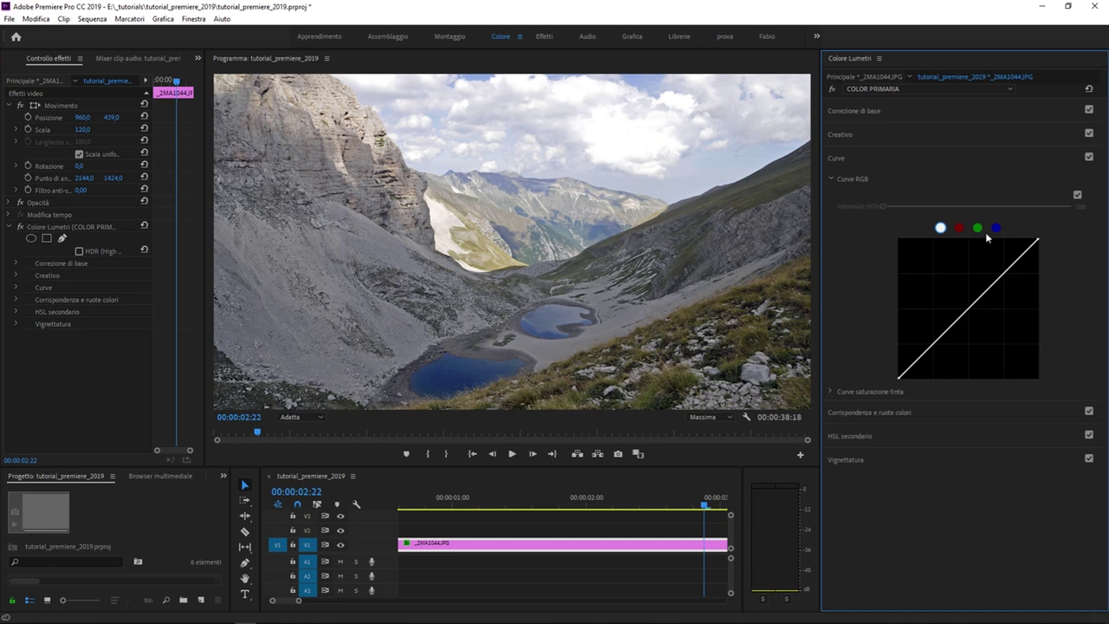
click(829, 177)
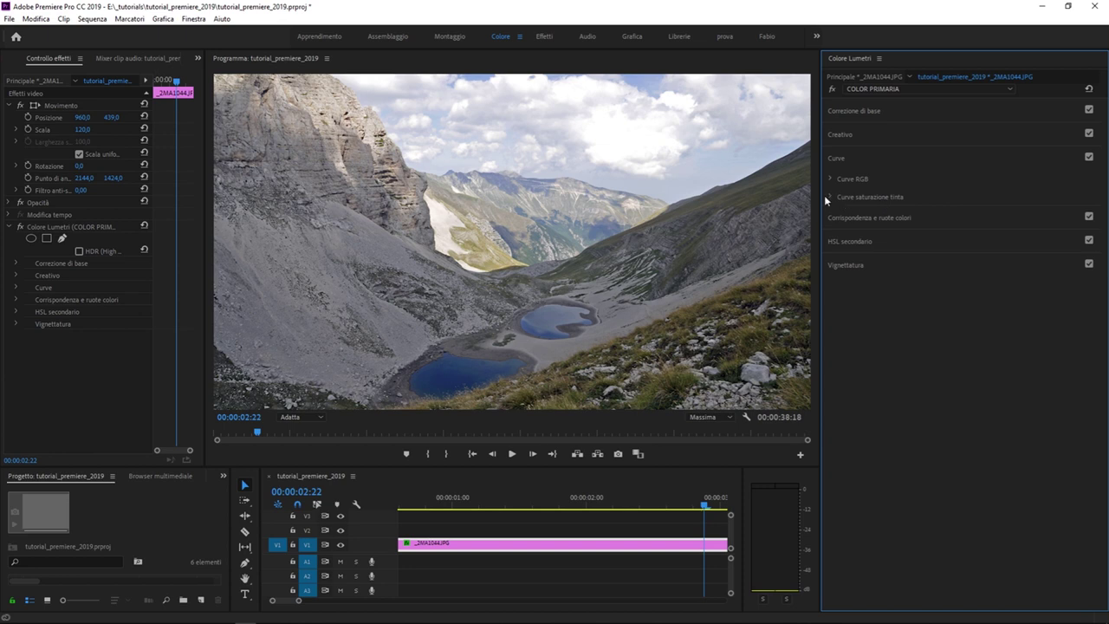
Expand Curve saturazione tinta and sample the lake's blue onto the Hue vs Saturation curve
click(831, 195)
scroll(845, 230, down, 3)
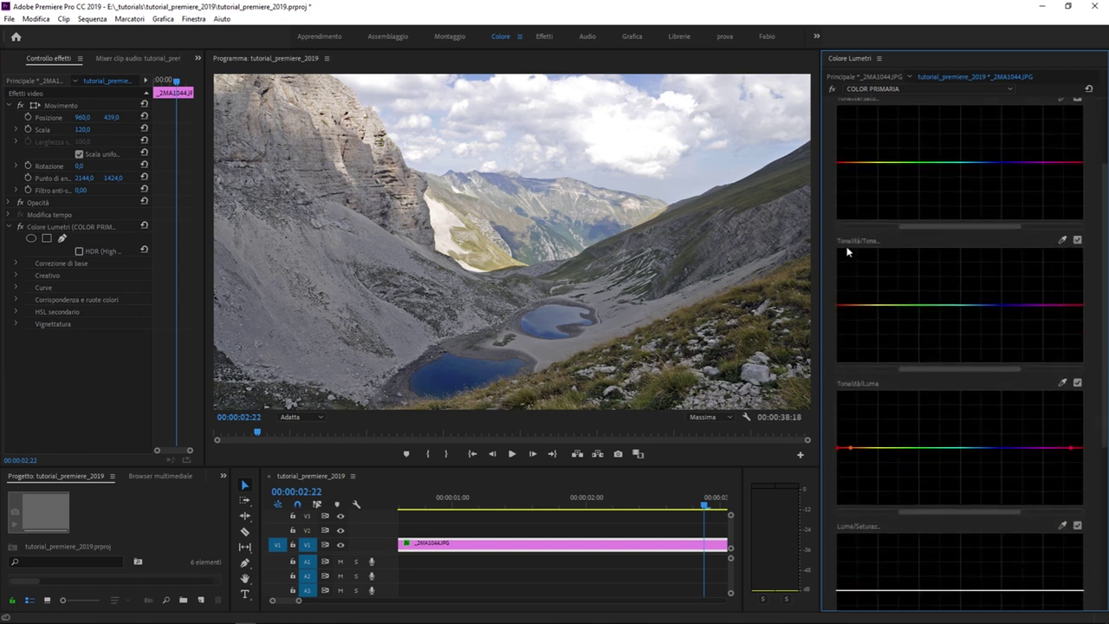
scroll(847, 252, up, 1)
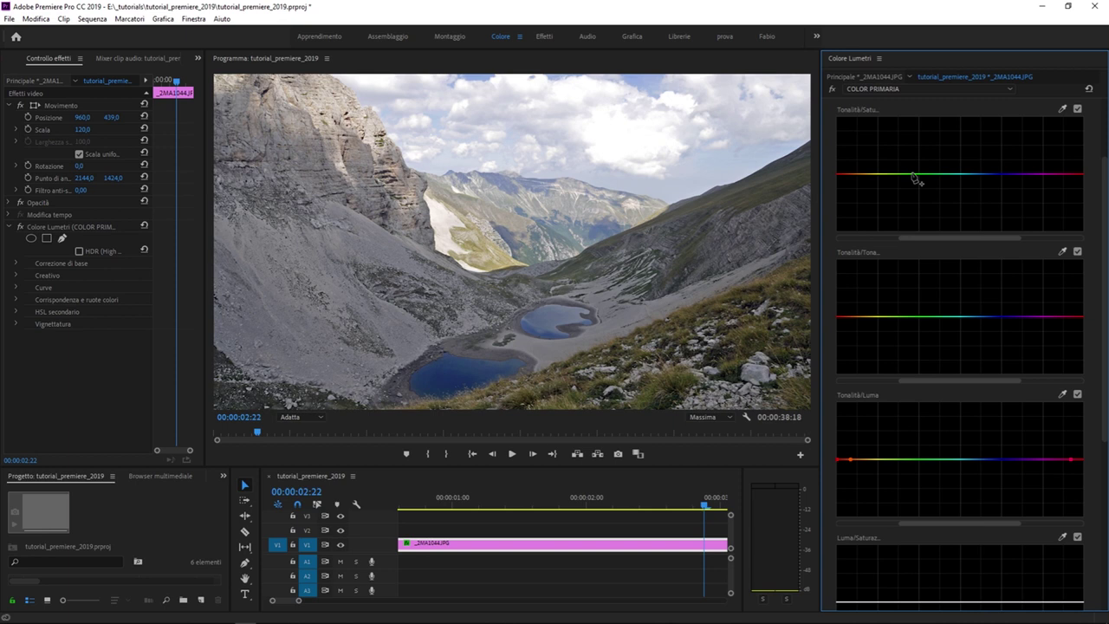
scroll(986, 266, up, 2)
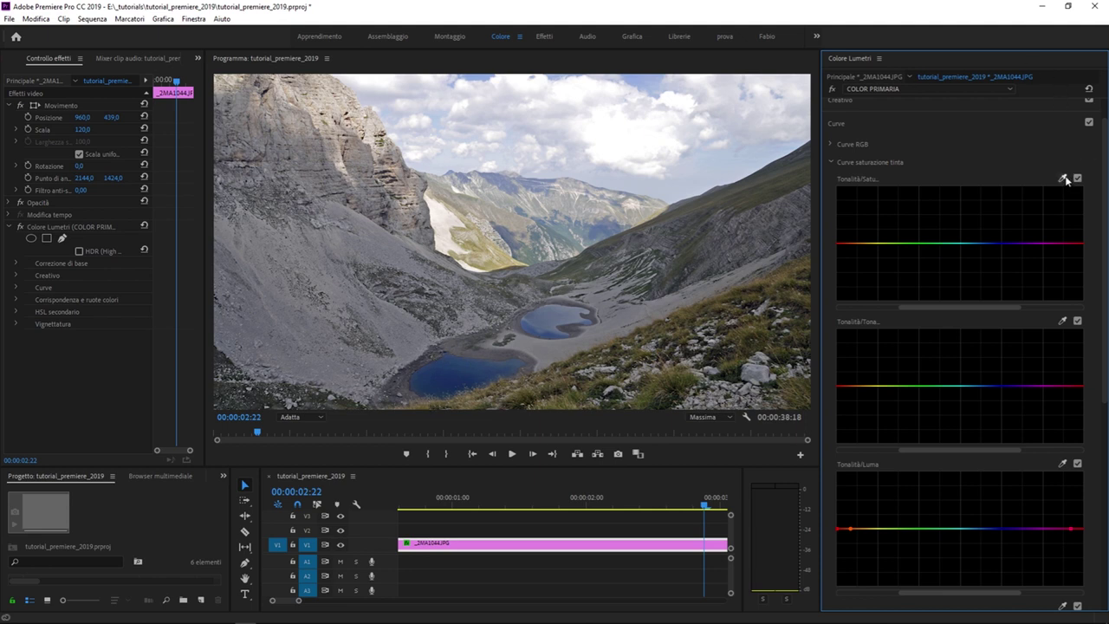
click(1064, 178)
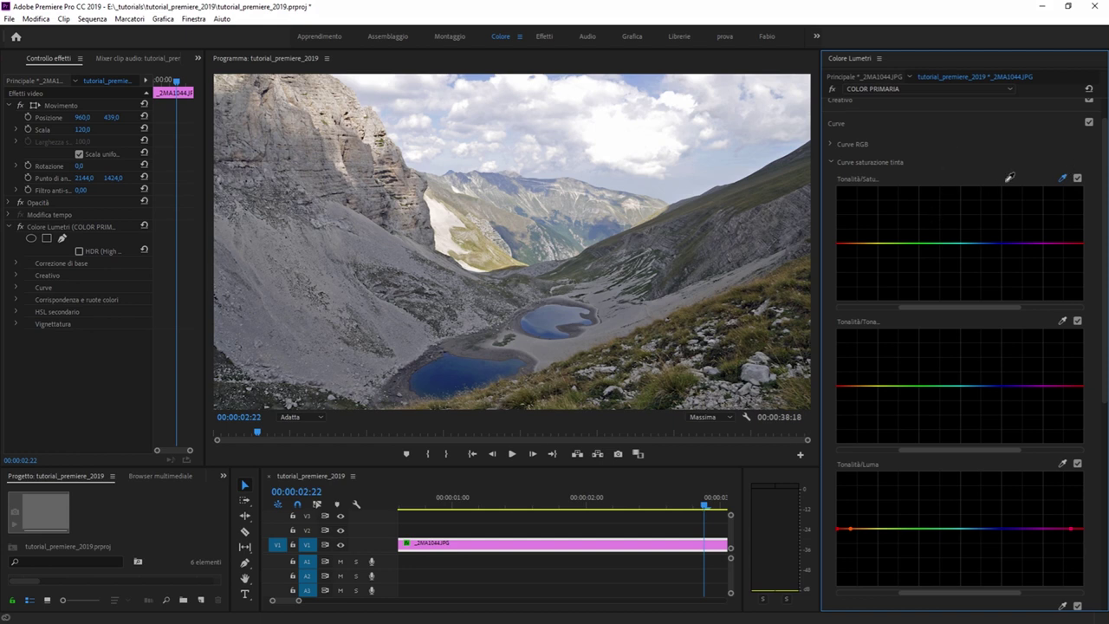
click(450, 367)
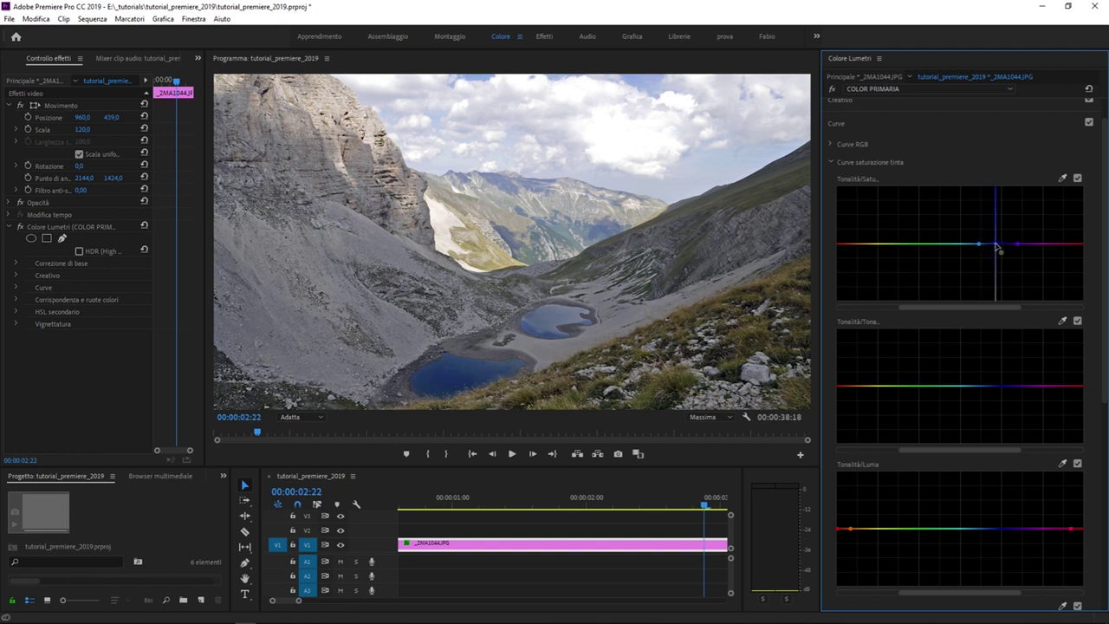
Drag a blue-hue point to change its saturation, then reset the Hue vs Saturation curve to flat
mouse_move(998, 246)
mouse_down()
mouse_move(993, 238)
mouse_move(994, 301)
mouse_up()
double_click(976, 249)
scroll(930, 253, down, 3)
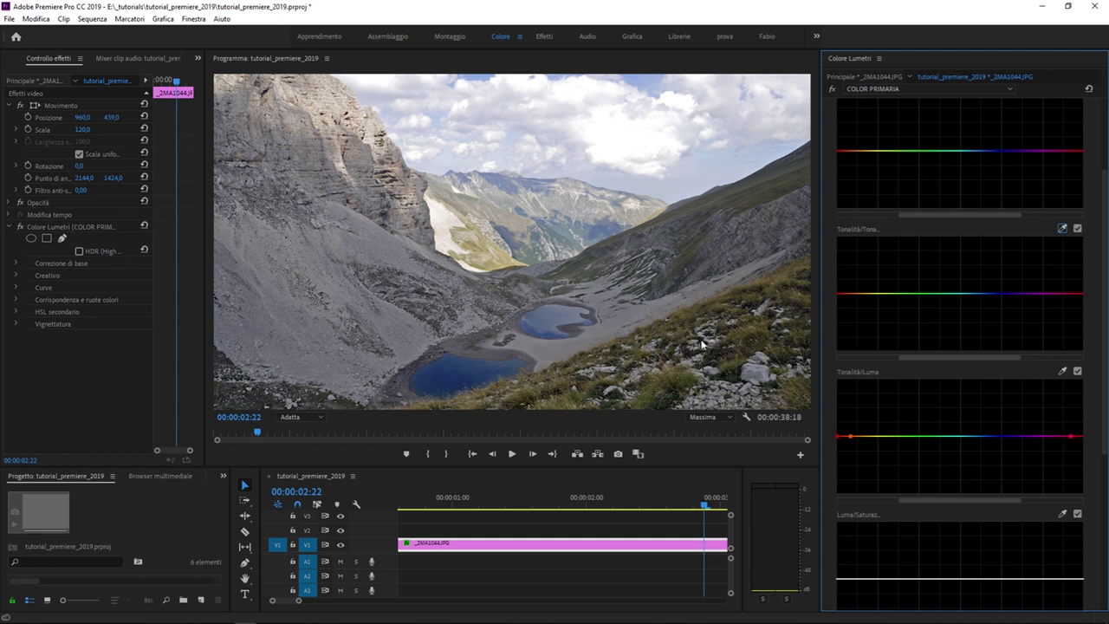
Sample an orange-yellow photo colour onto the Hue vs Hue curve and recentre its spectrum
scroll(997, 204, up, 2)
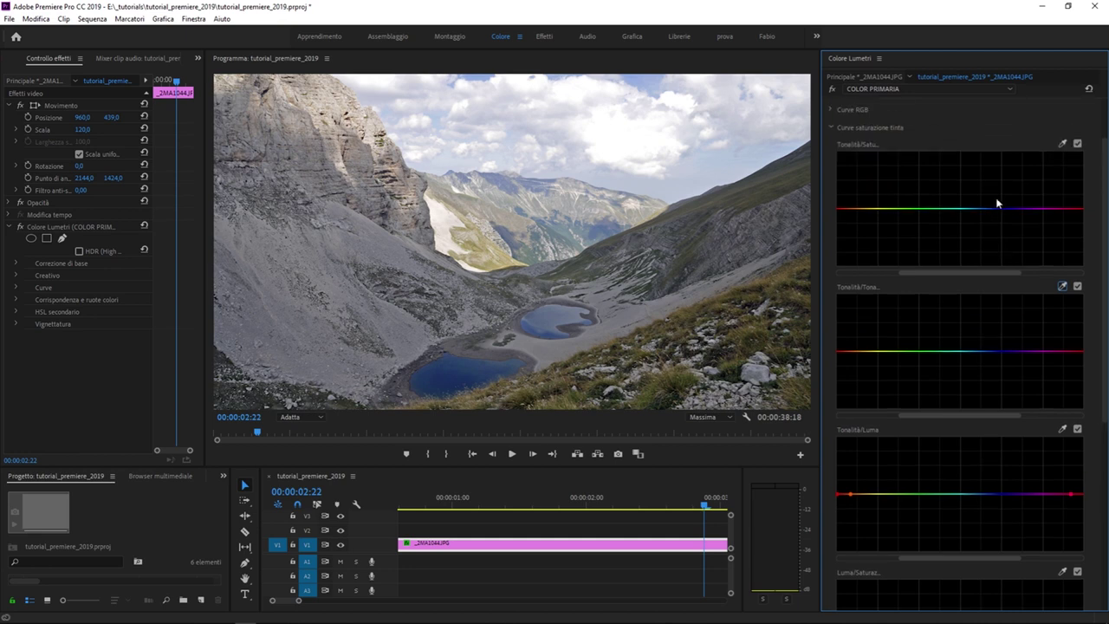
scroll(953, 187, down, 2)
scroll(953, 167, down, 2)
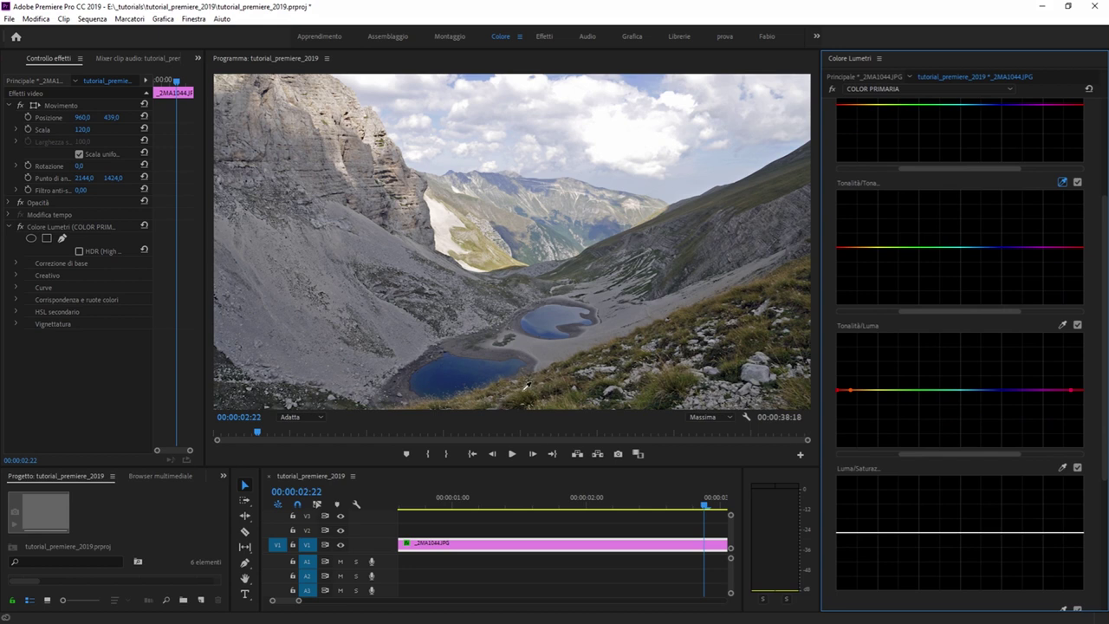
click(527, 381)
drag(938, 313, 981, 312)
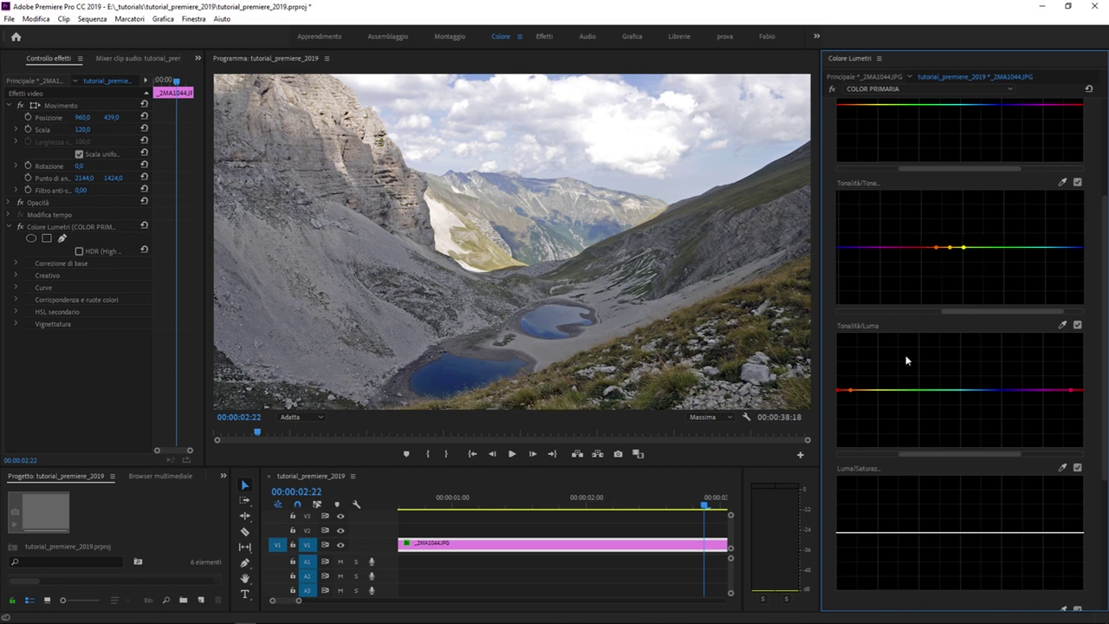
Drag the middle and orange points of the Hue vs Hue curve to shift dry-grass hues toward green
click(950, 249)
drag(948, 247, 945, 248)
click(945, 250)
drag(944, 250, 950, 257)
drag(945, 253, 949, 258)
drag(953, 267, 951, 273)
drag(951, 273, 950, 270)
scroll(940, 260, down, 2)
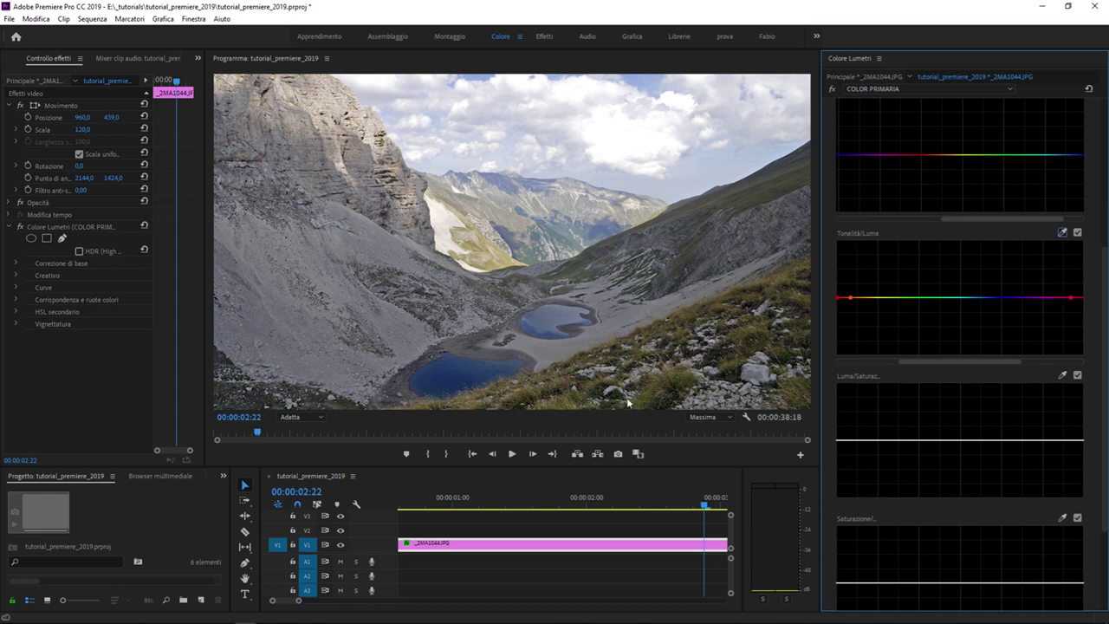
click(735, 485)
key(space)
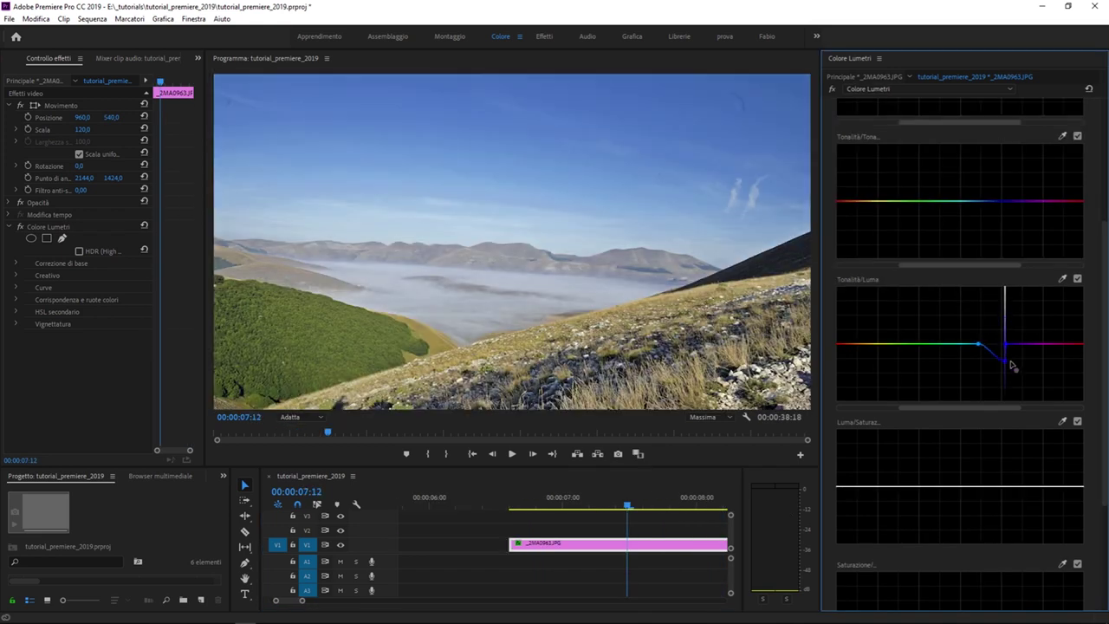
double_click(1011, 365)
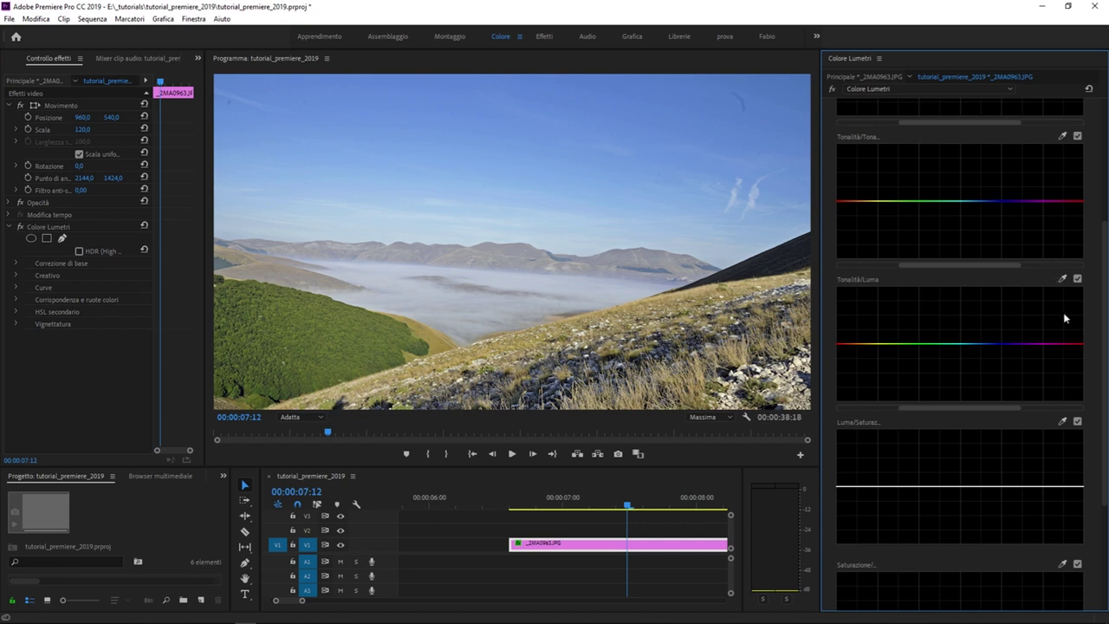
Sample the green hillside onto the Hue vs Luma curve and pull its middle point down to darken greens
click(1063, 279)
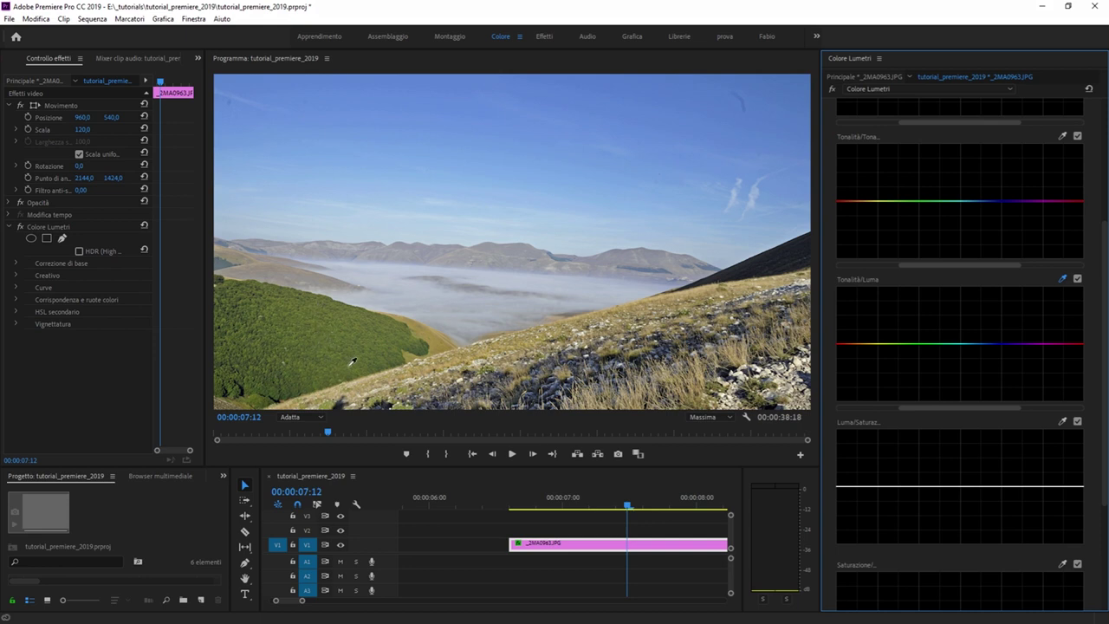
click(294, 332)
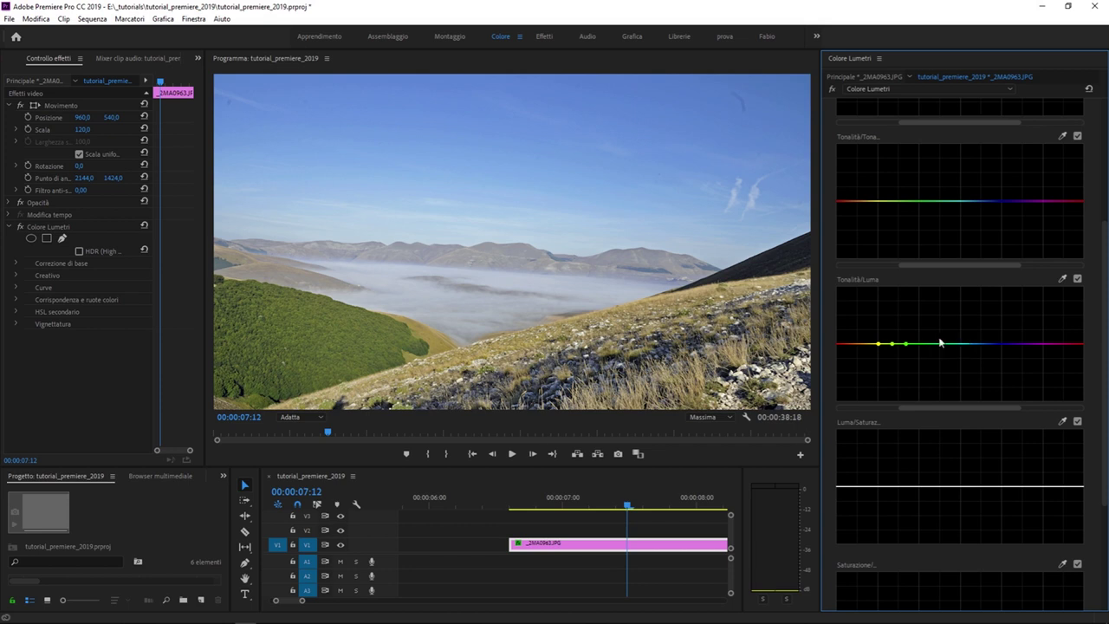
click(892, 345)
drag(891, 345, 897, 375)
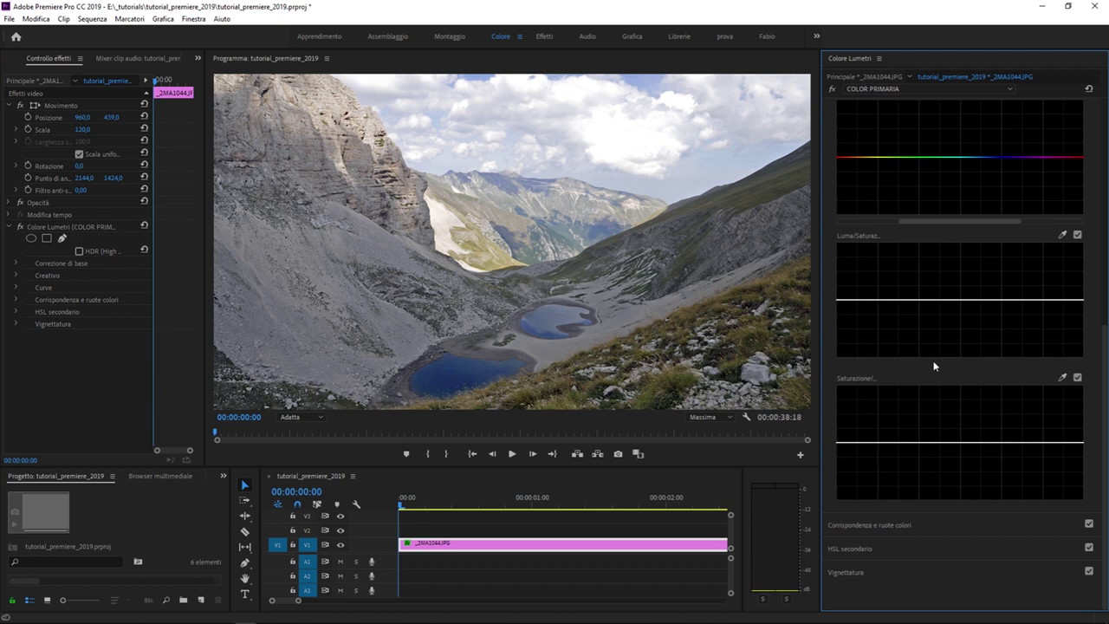
Add three points on the Hue vs Hue curve, raise the middle one, then reset the curve to flat
scroll(955, 297, up, 1)
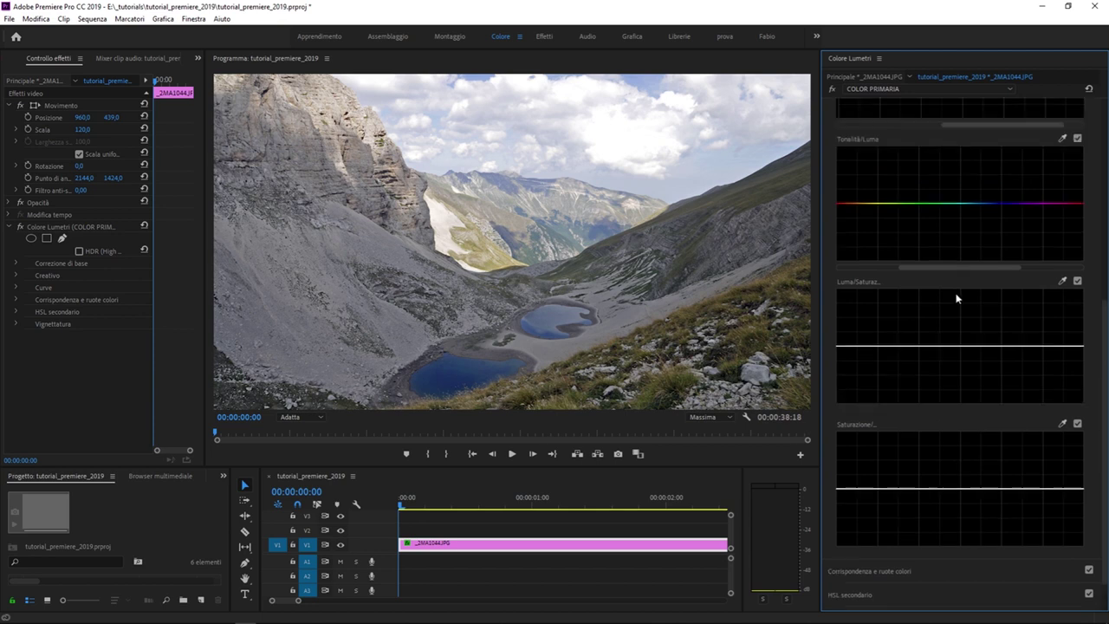
scroll(956, 280, up, 2)
scroll(959, 277, up, 2)
scroll(958, 278, up, 1)
scroll(958, 276, down, 2)
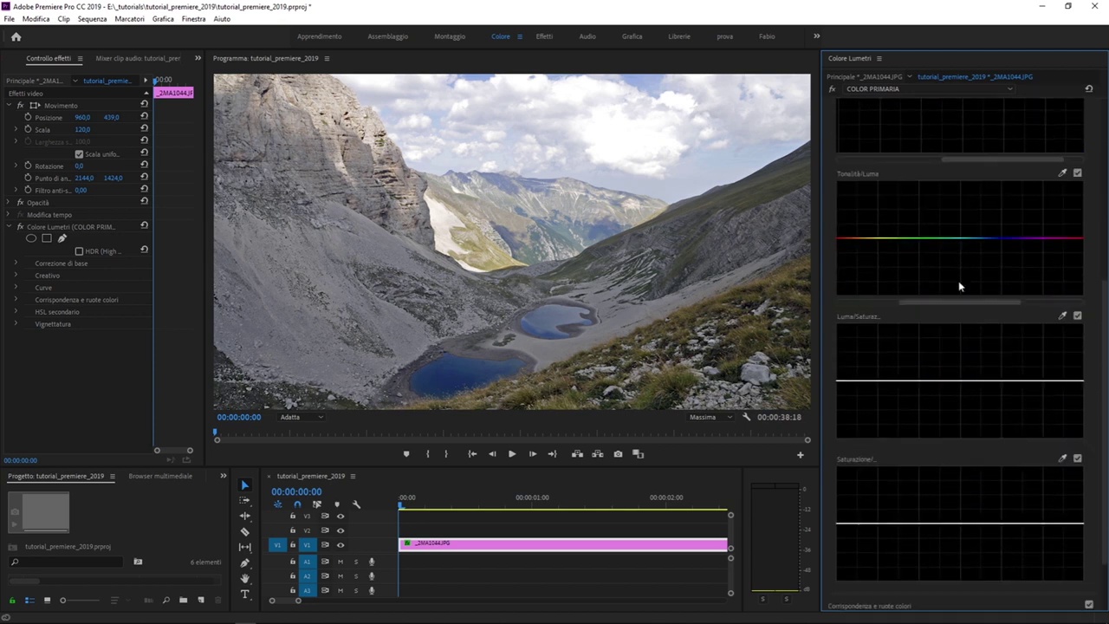
scroll(963, 347, down, 2)
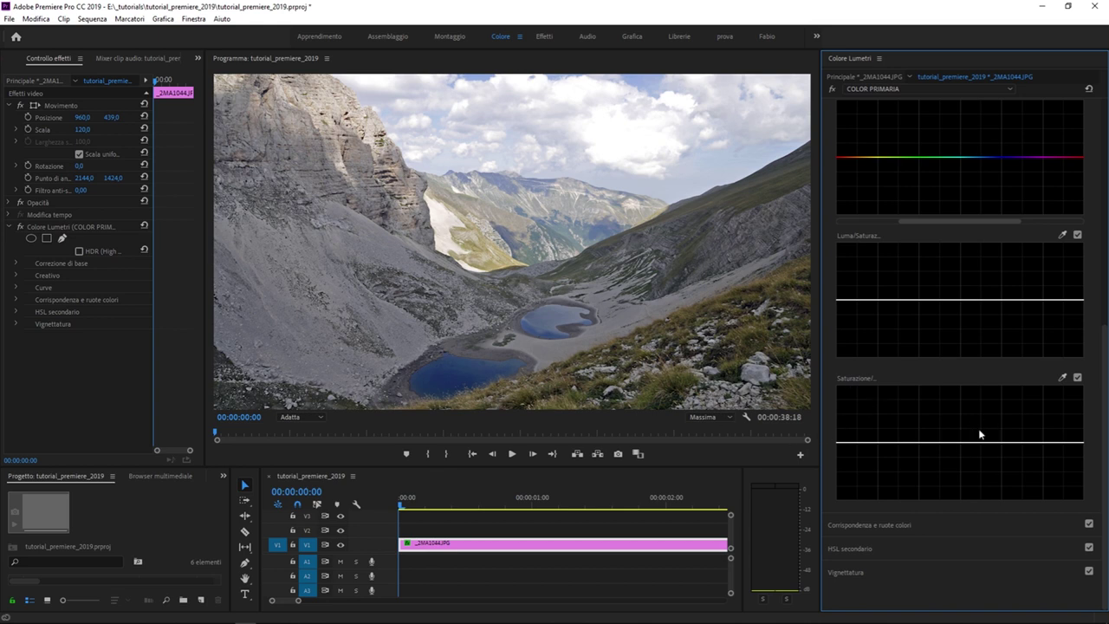
scroll(1008, 249, up, 1)
scroll(1013, 270, up, 4)
scroll(1013, 270, up, 3)
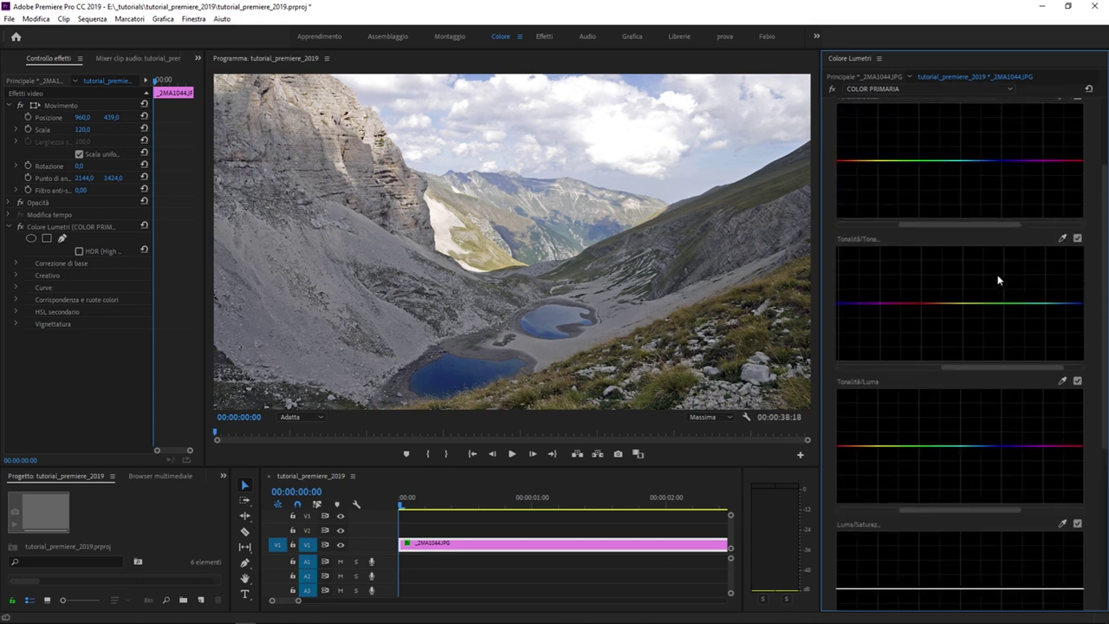
click(880, 303)
click(902, 302)
click(926, 302)
mouse_move(902, 303)
mouse_down()
mouse_move(907, 271)
mouse_move(971, 300)
mouse_up()
double_click(990, 308)
Deselect the clip in the timeline and move on to the Chapter 11 article on creating a new timeline
scroll(921, 346, down, 5)
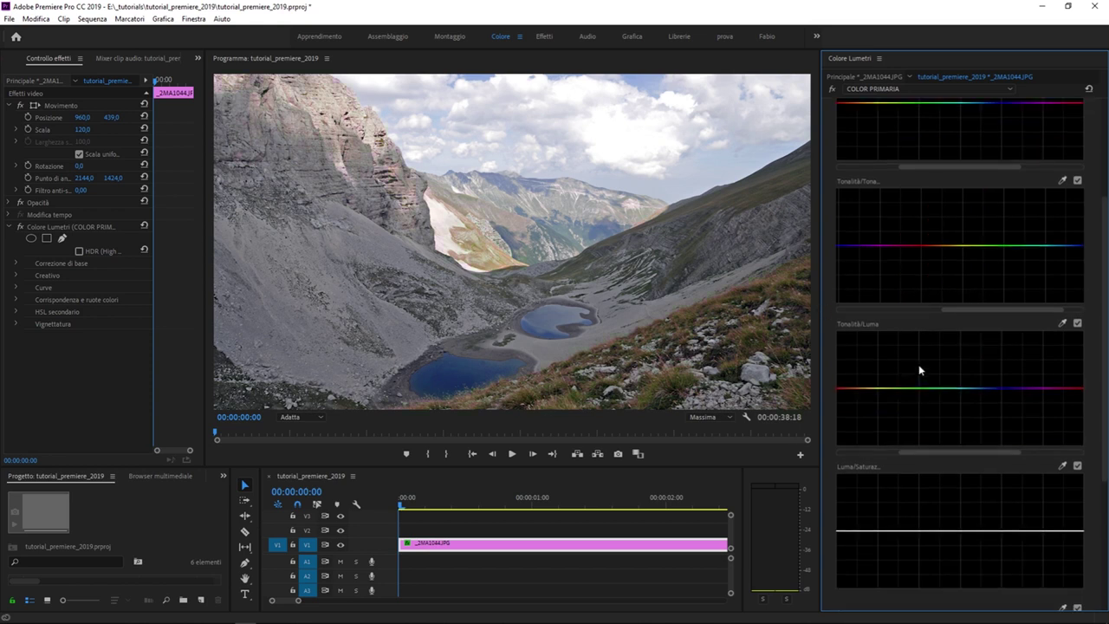
scroll(924, 351, up, 3)
scroll(926, 349, up, 2)
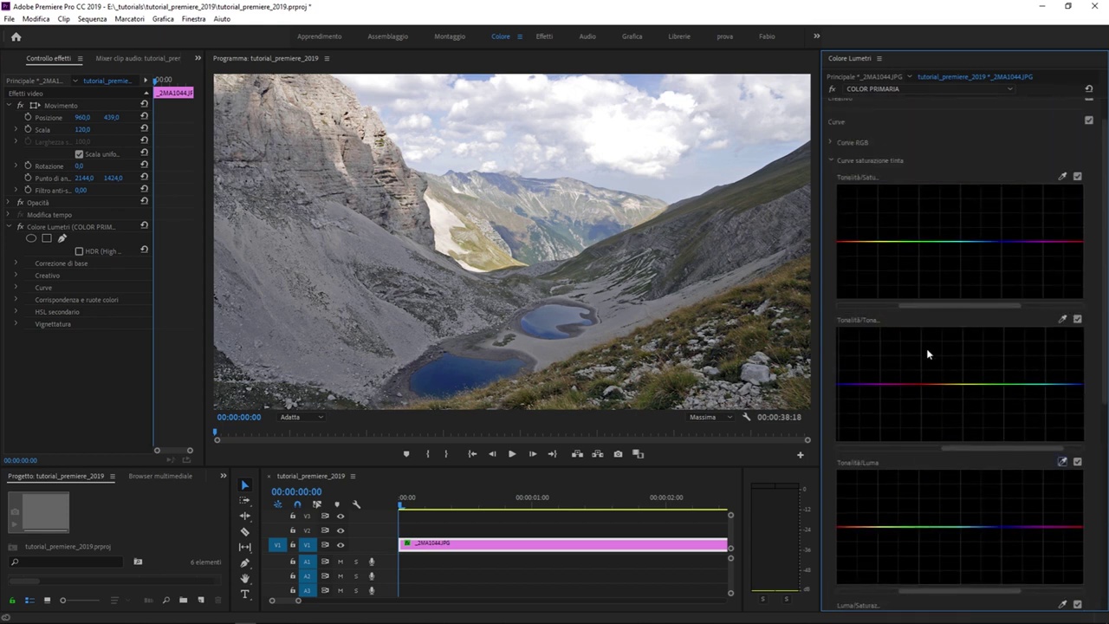
scroll(926, 348, up, 2)
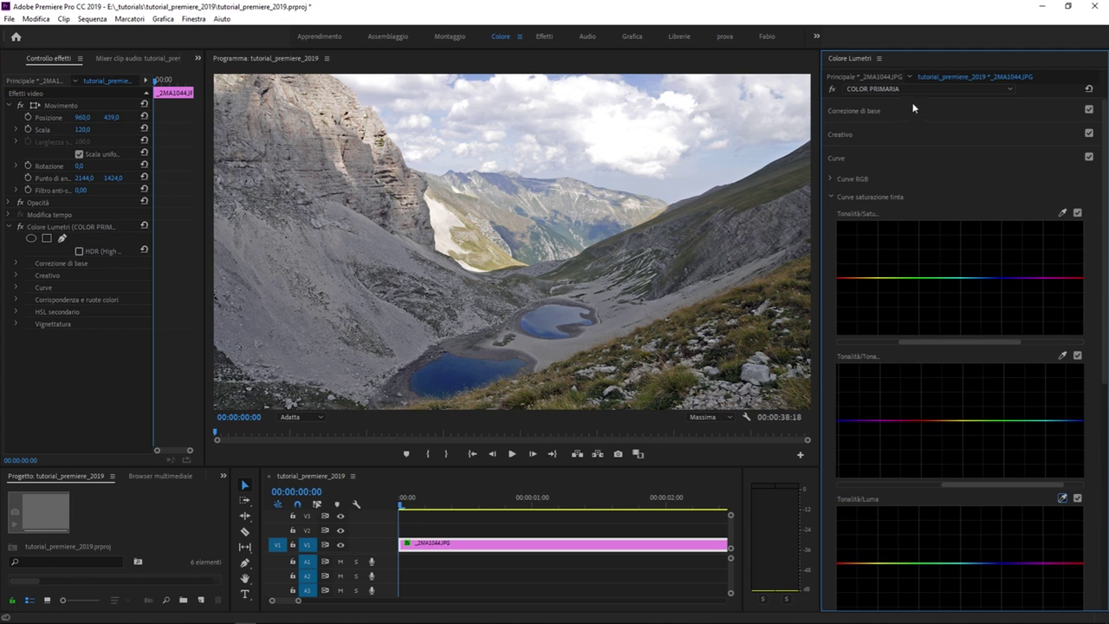
scroll(924, 402, down, 3)
scroll(925, 403, down, 3)
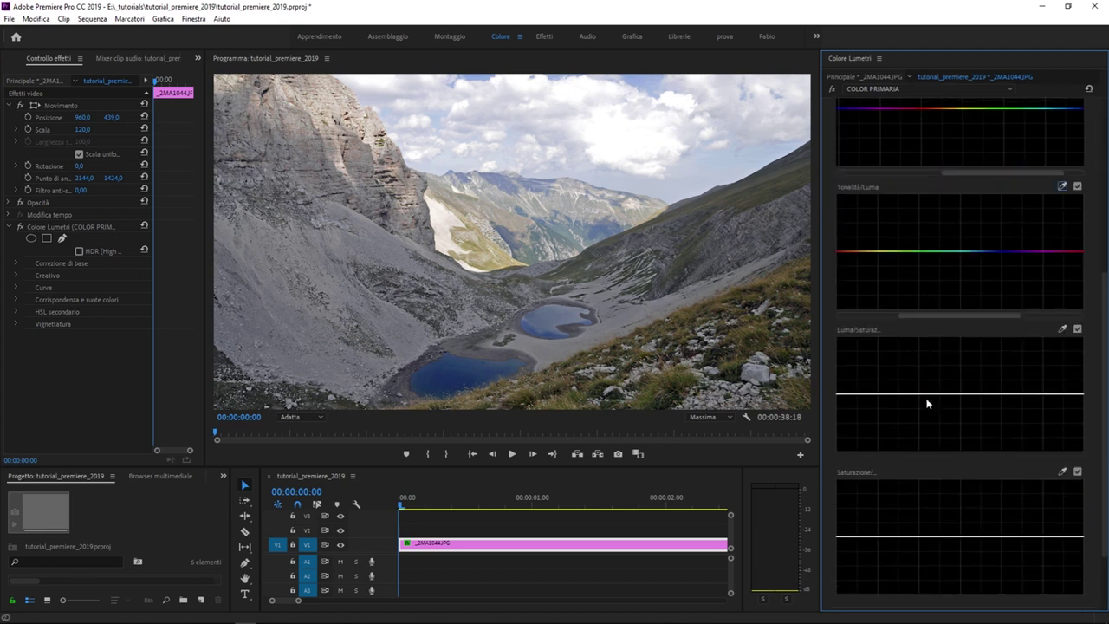
scroll(926, 404, down, 2)
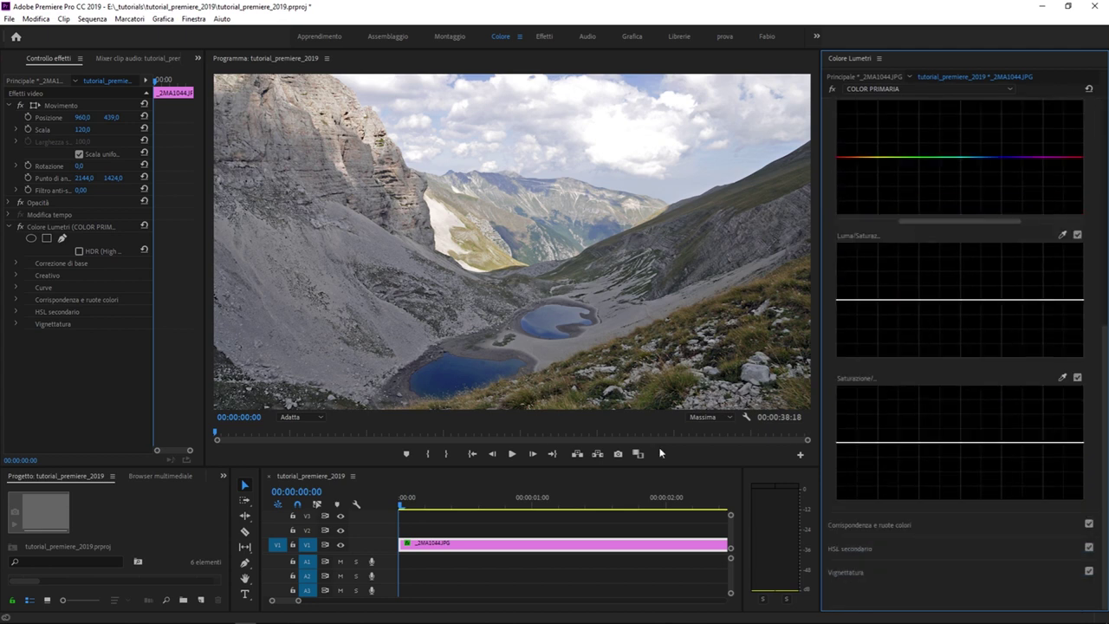
click(629, 523)
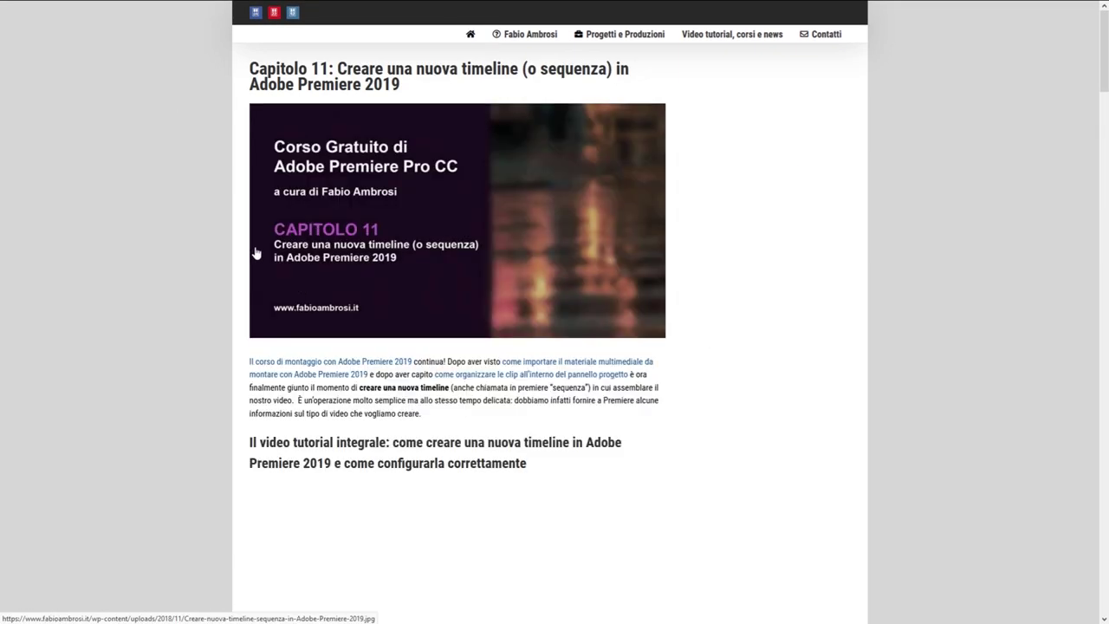
scroll(254, 251, down, 5)
scroll(252, 250, down, 2)
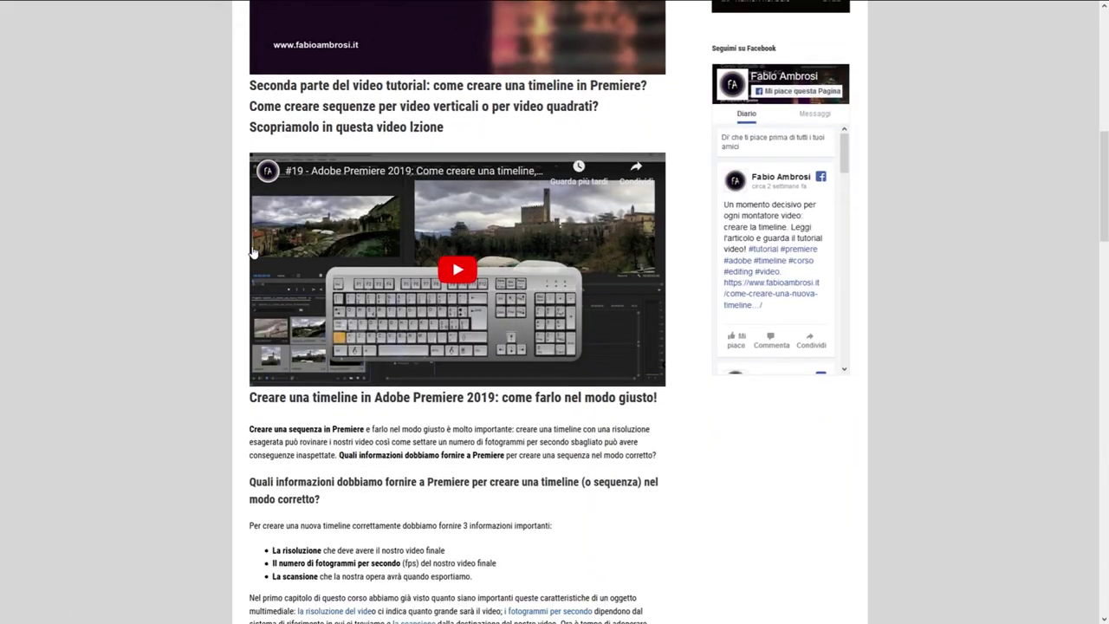
scroll(252, 251, down, 4)
scroll(254, 253, down, 3)
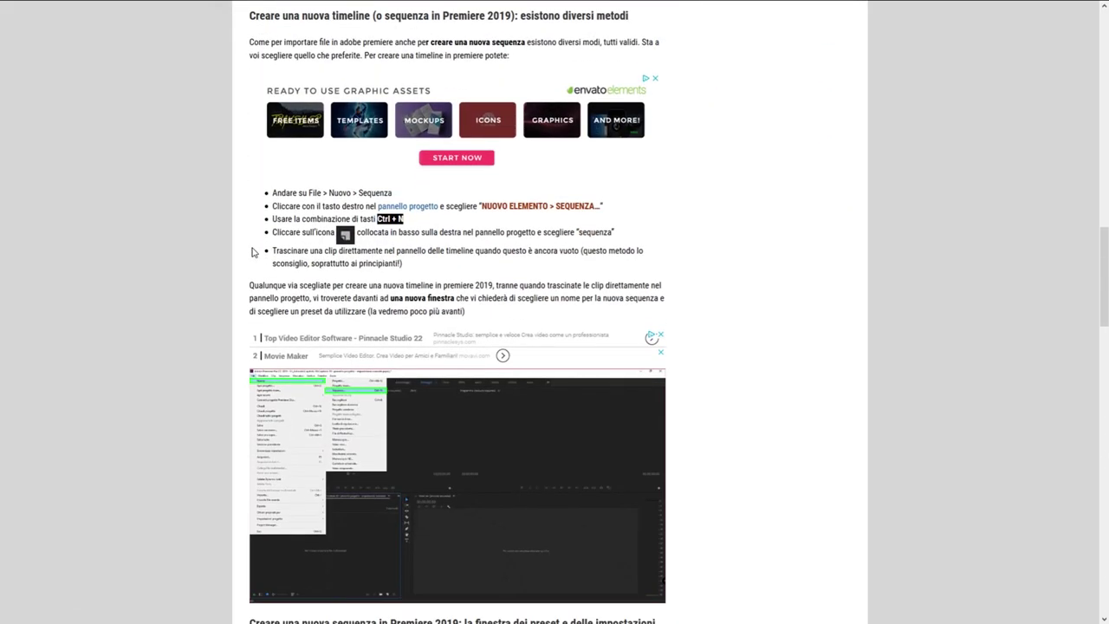